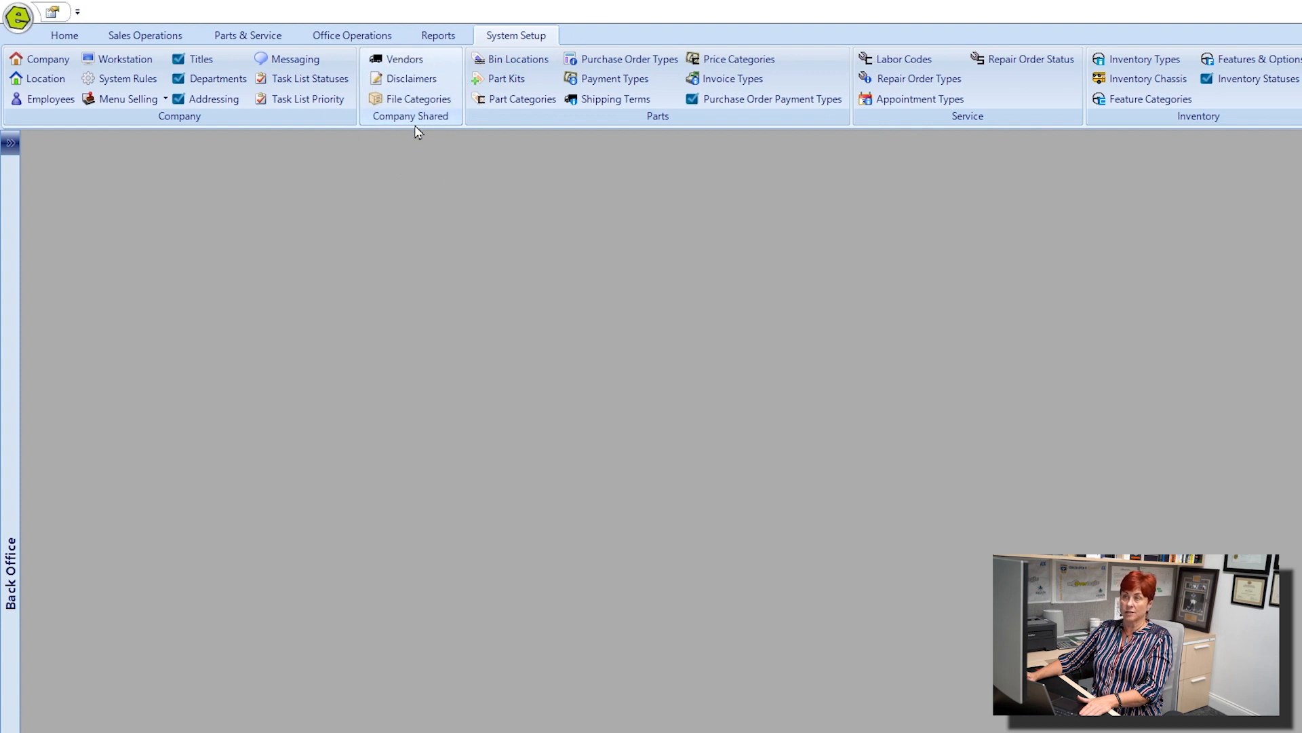
Start a new vendor record and enter "Richie Rich." as the company name
click(411, 60)
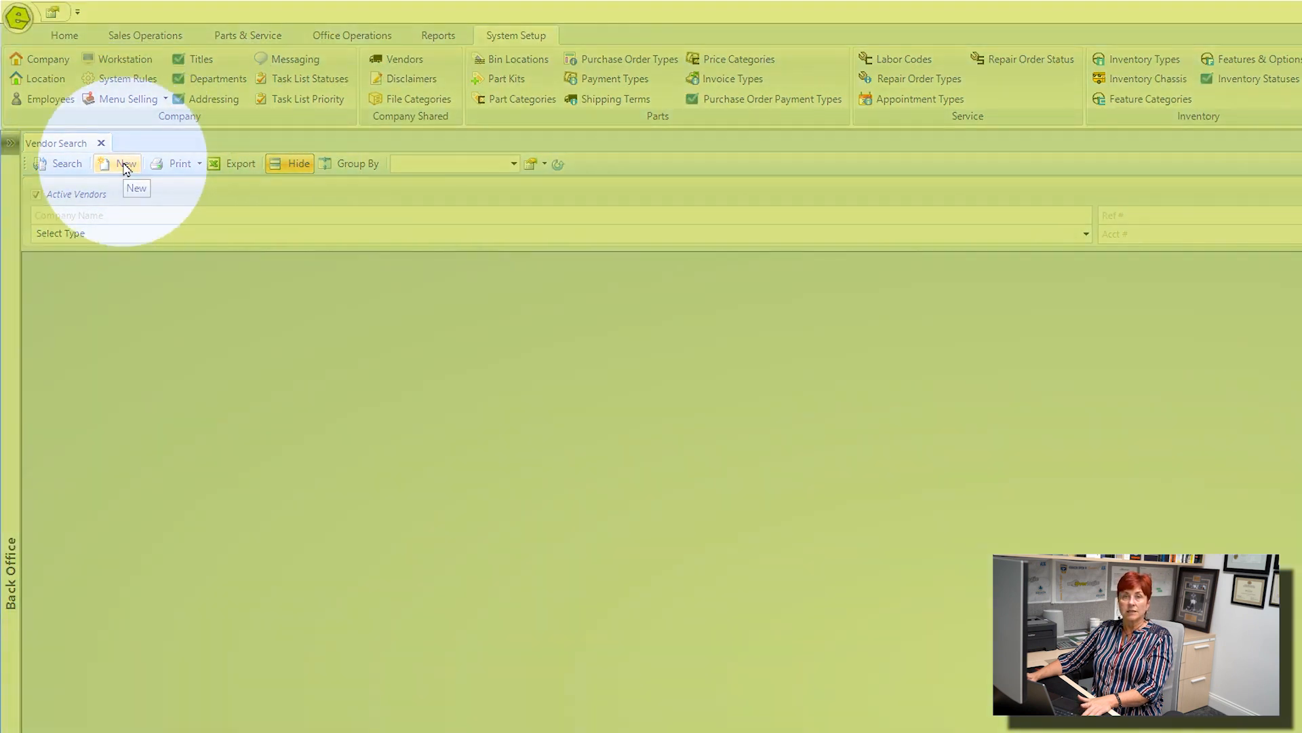
click(126, 165)
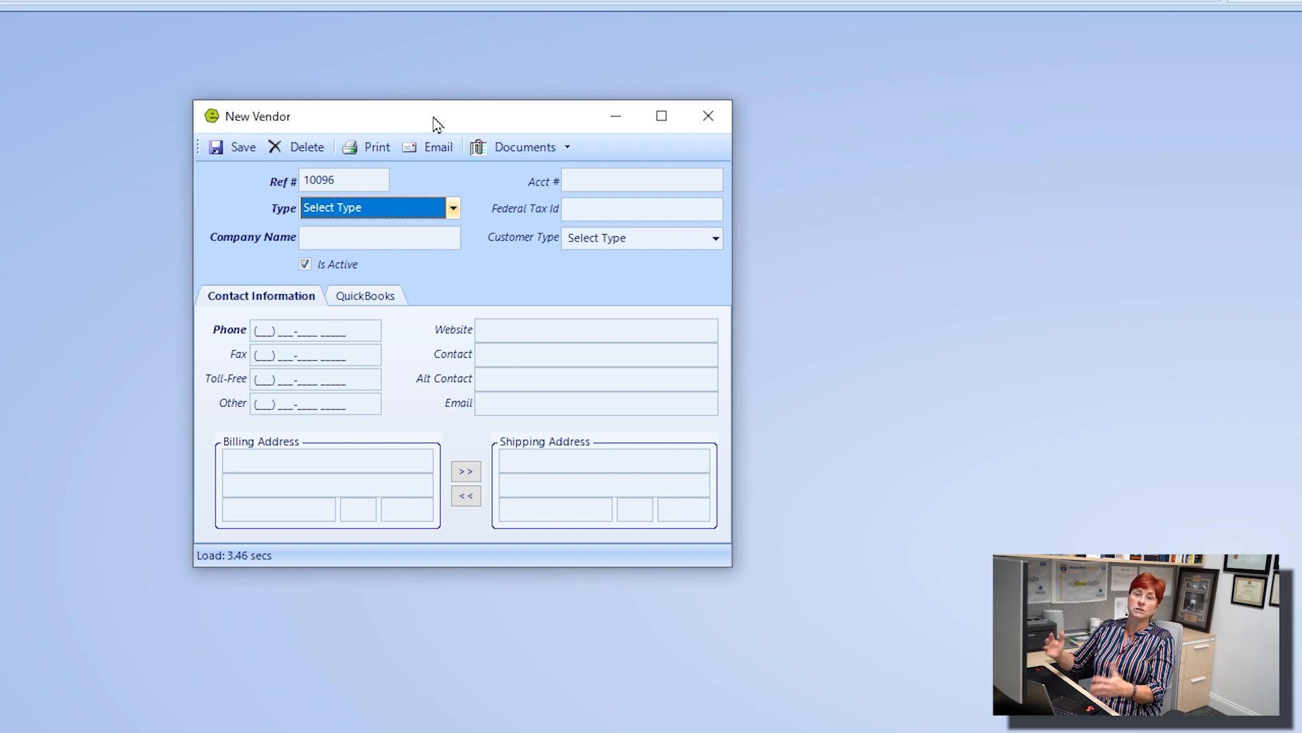
click(338, 236)
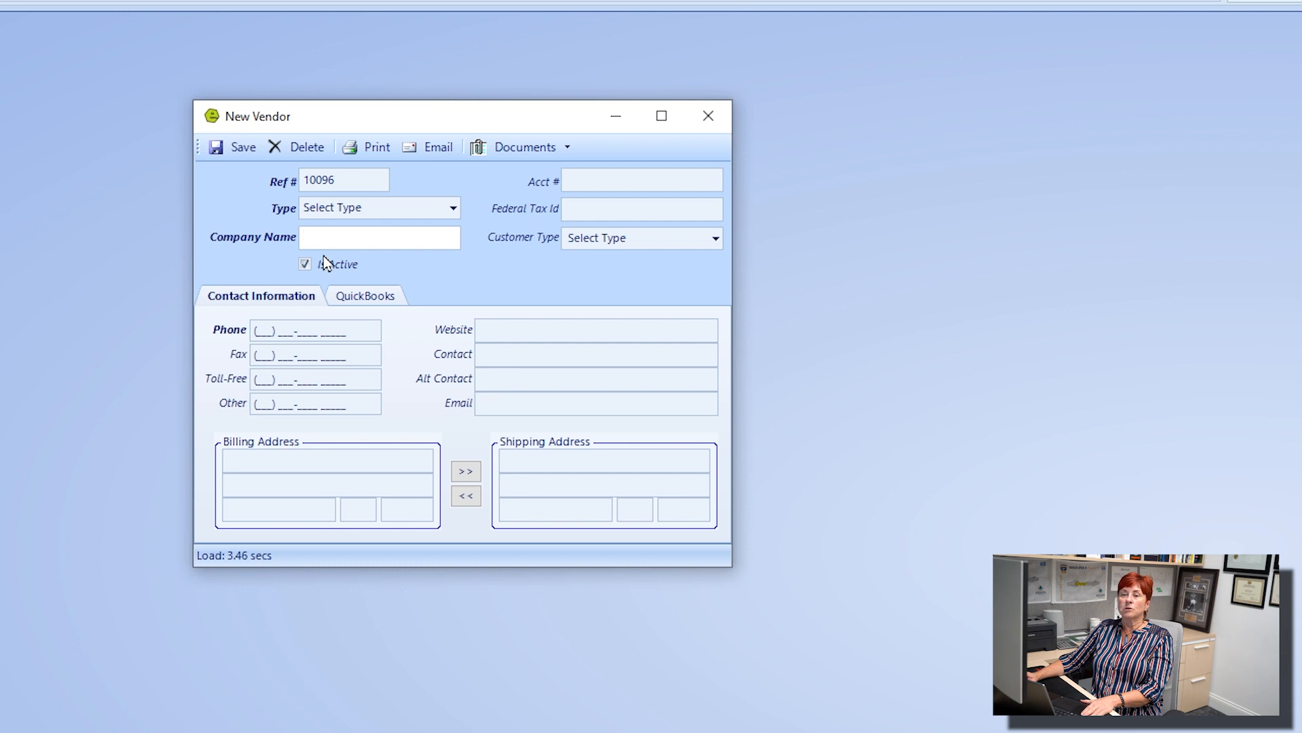
text(Ric)
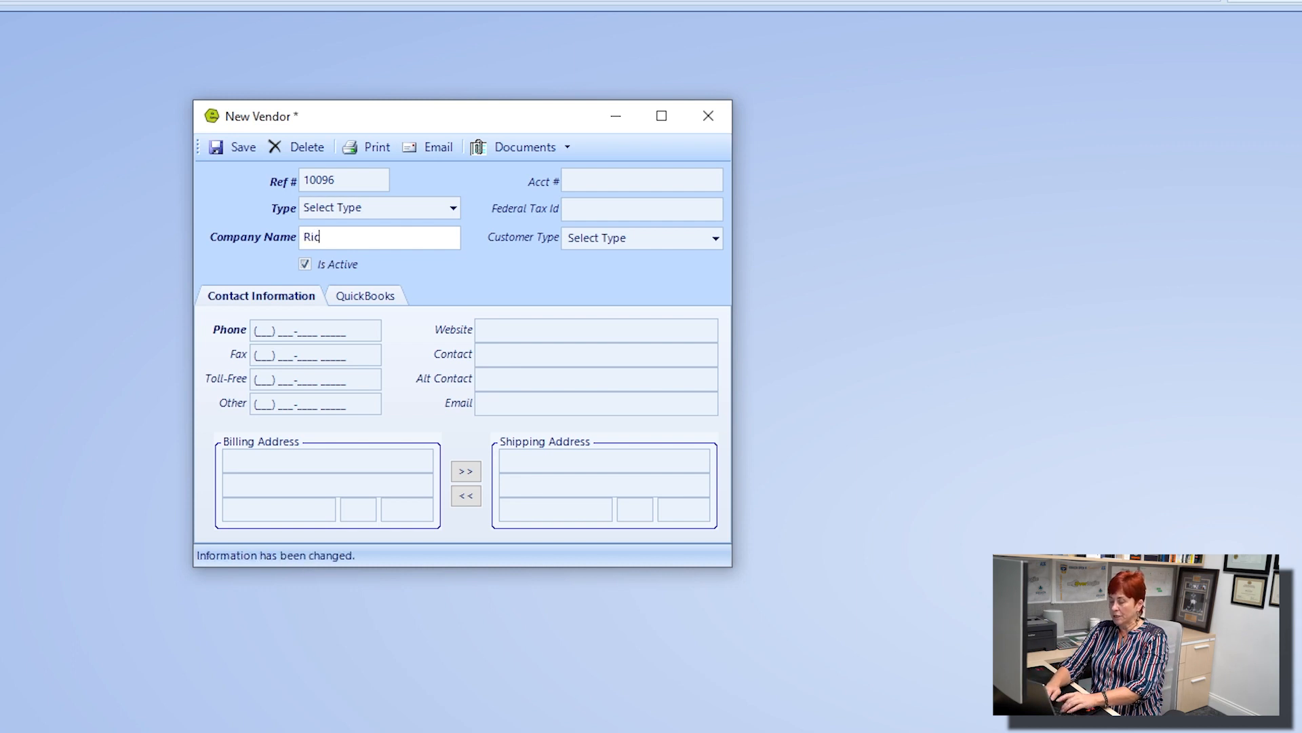
text(hie Rich )
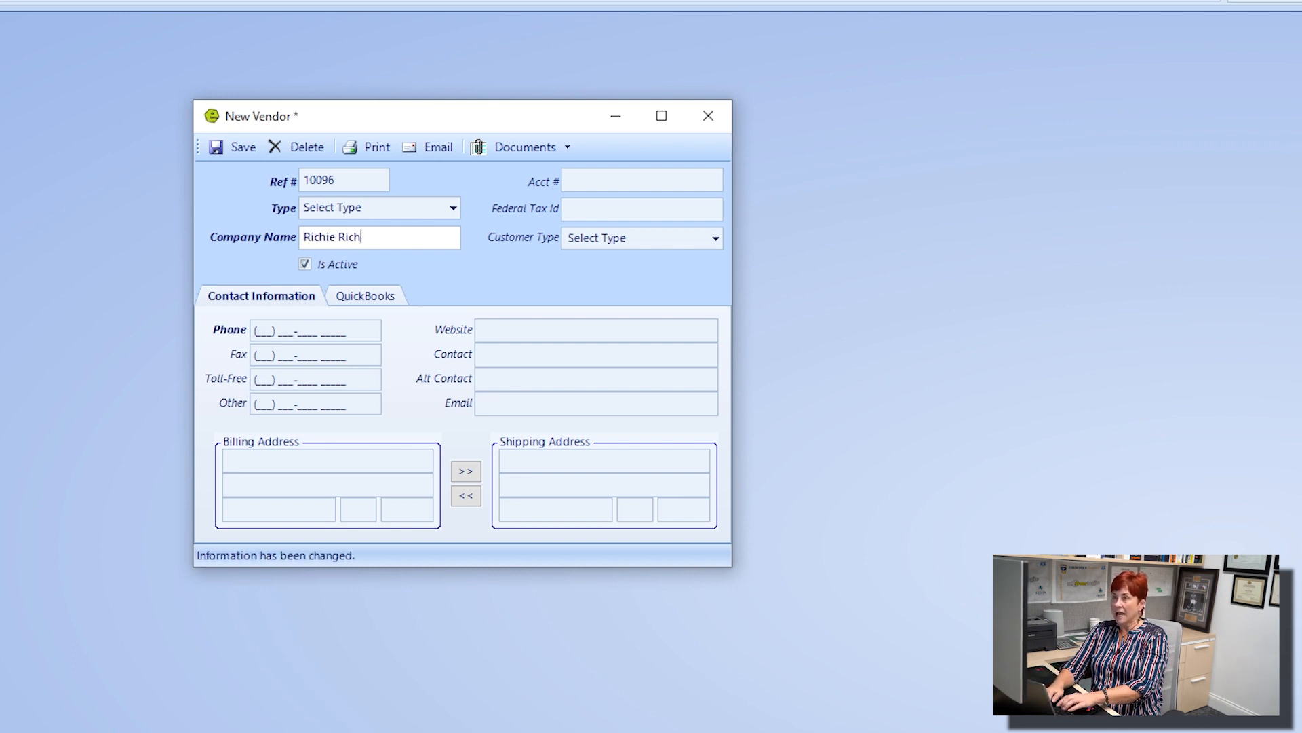
text(.)
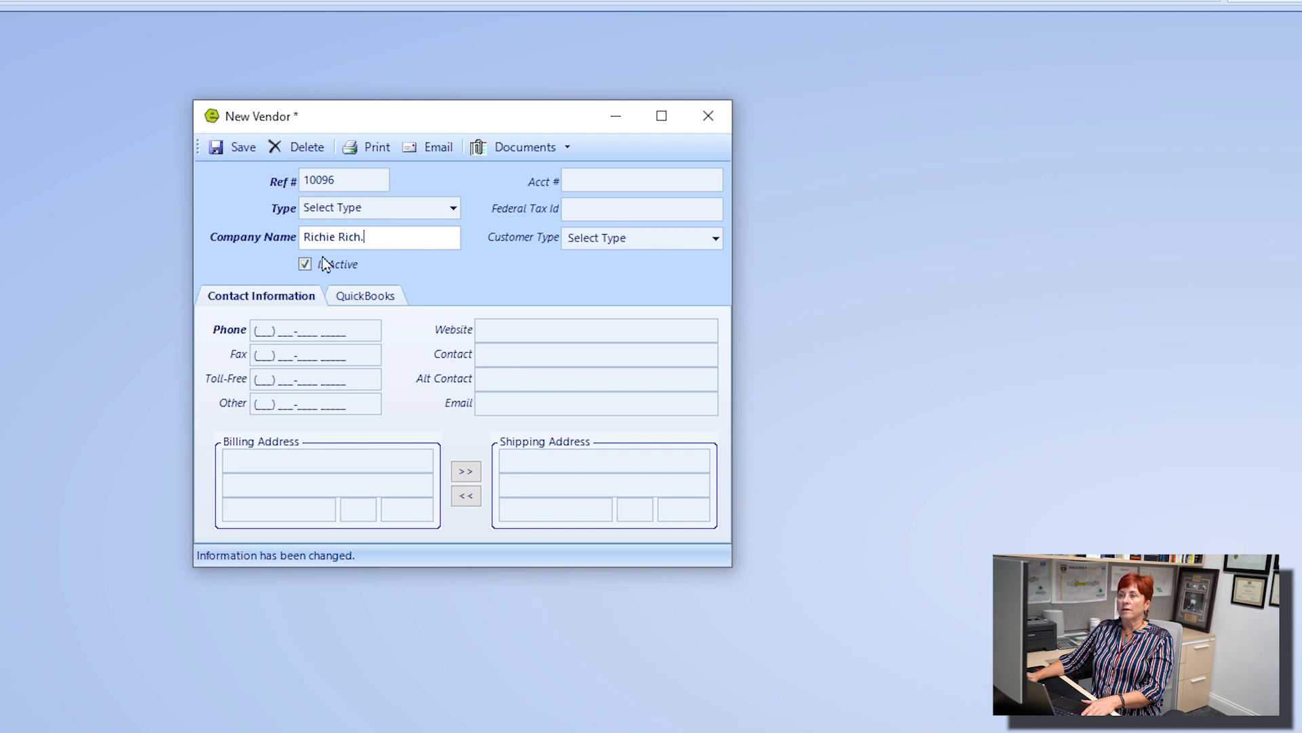
Review the new vendor's reference number, vendor type choices, contact fields and QuickBooks settings, and close the record without saving
click(347, 177)
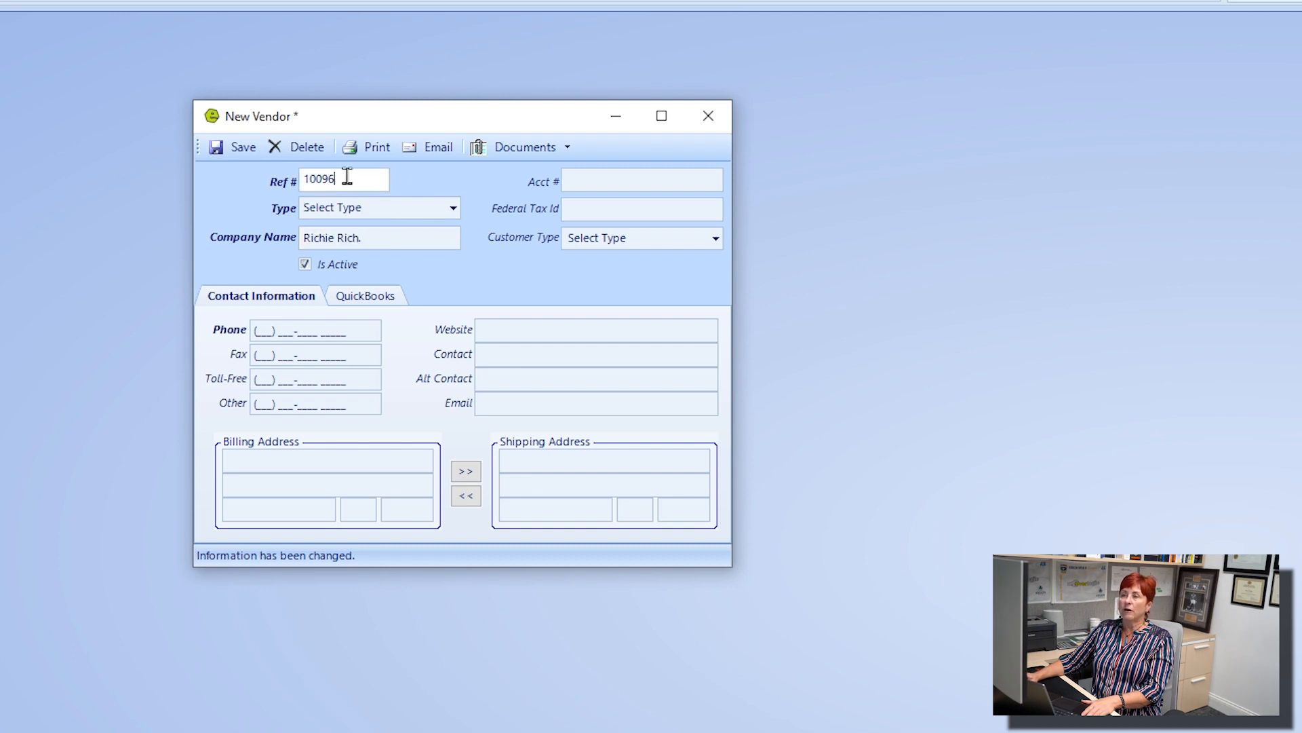
drag(347, 177, 285, 176)
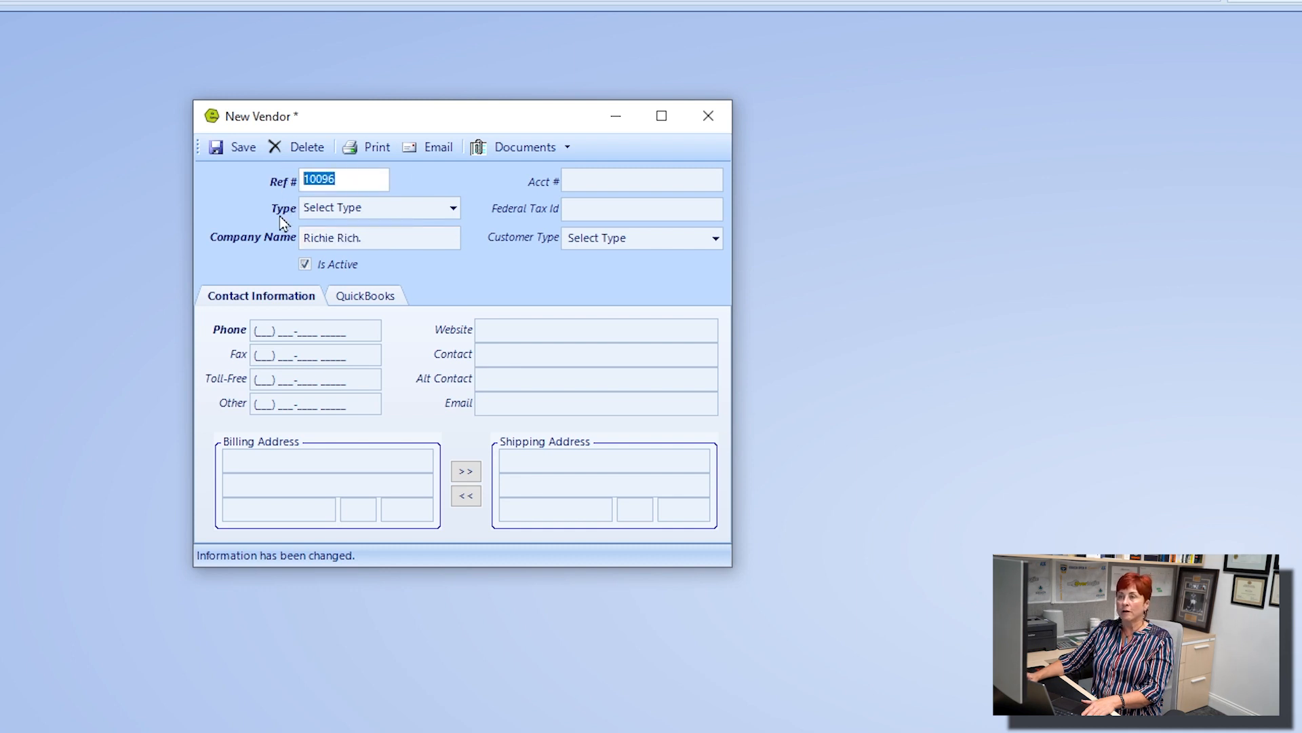
click(453, 209)
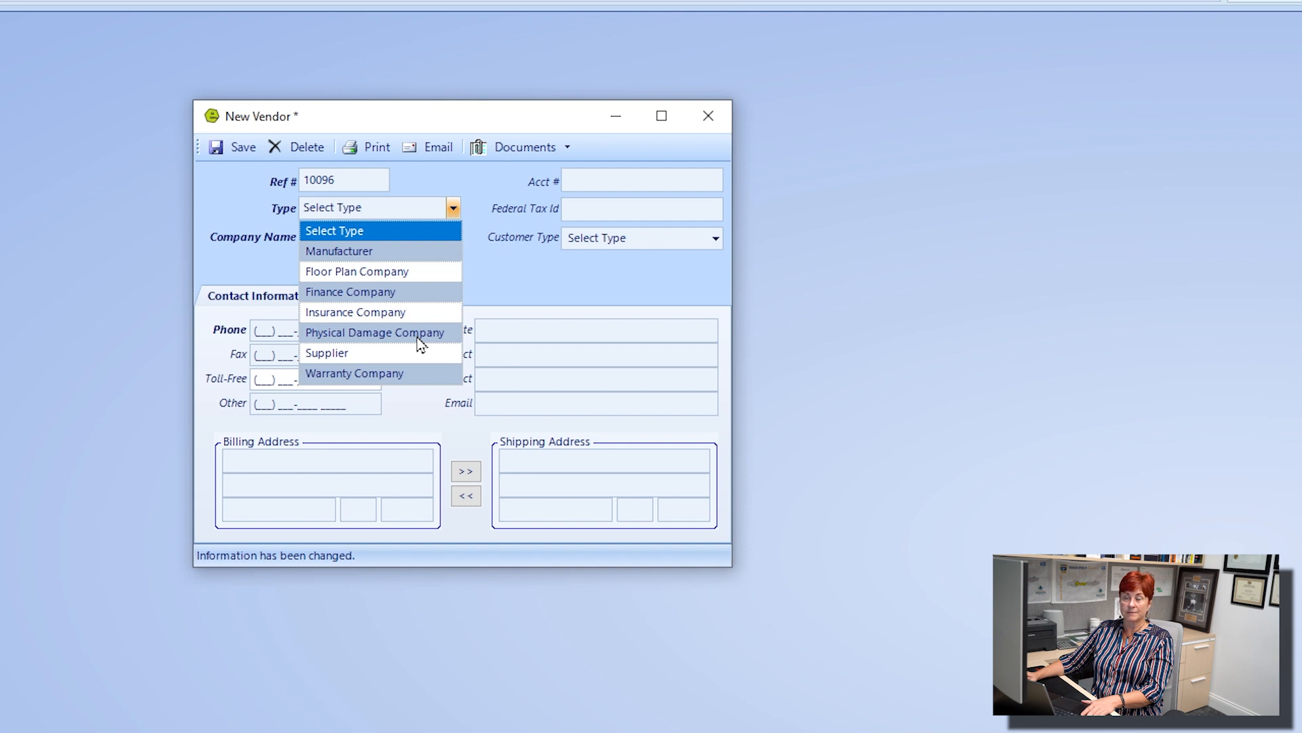
click(511, 261)
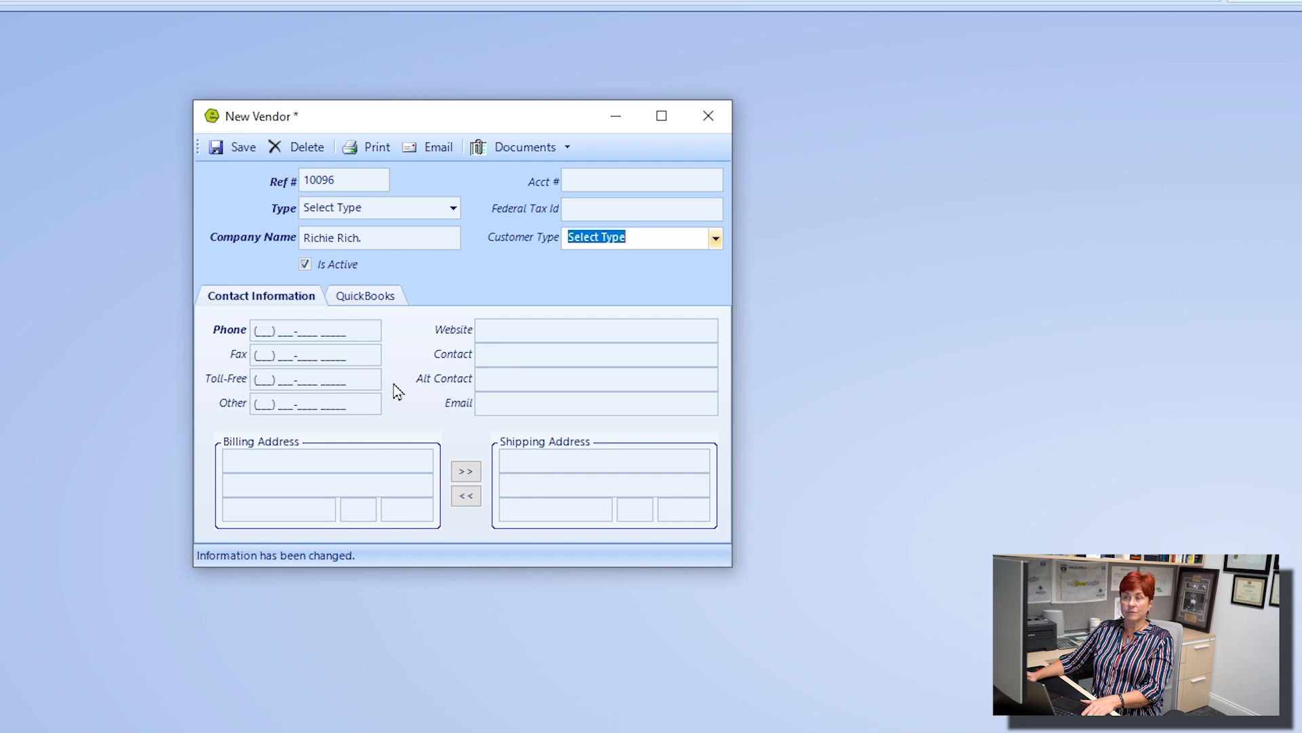
click(523, 327)
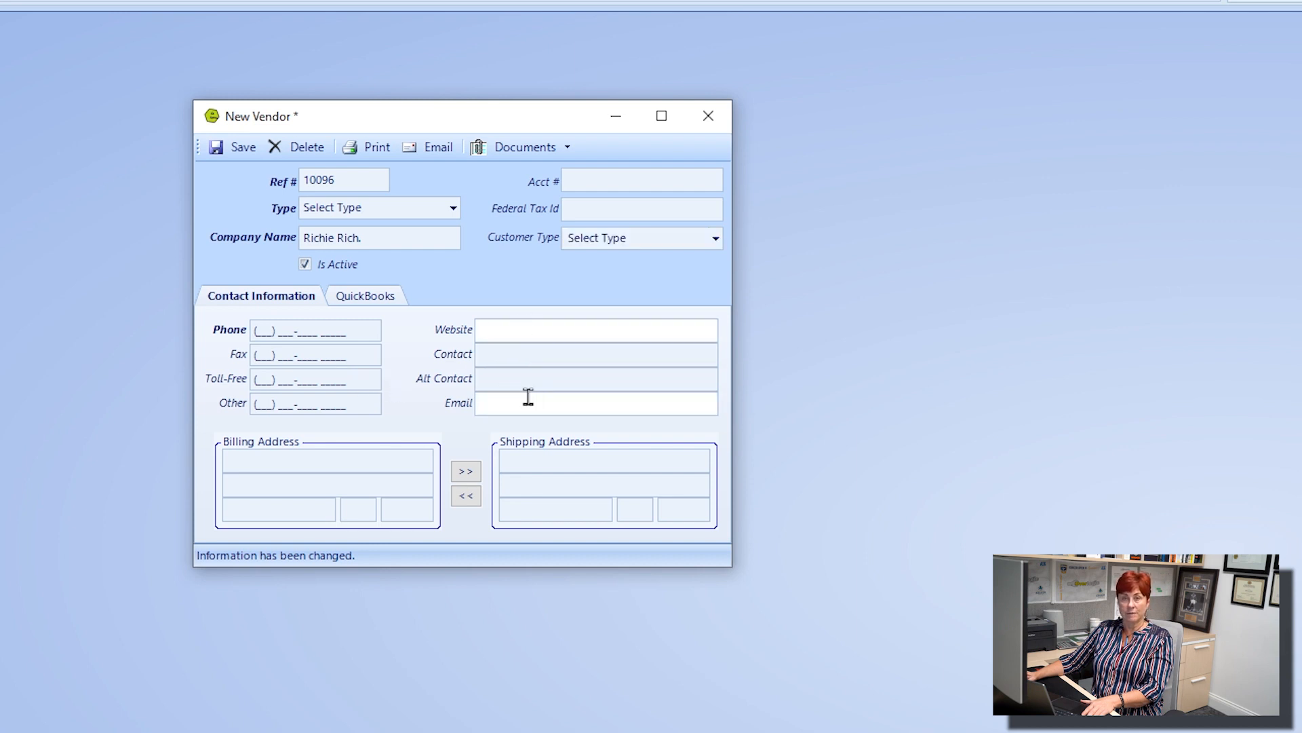
click(377, 298)
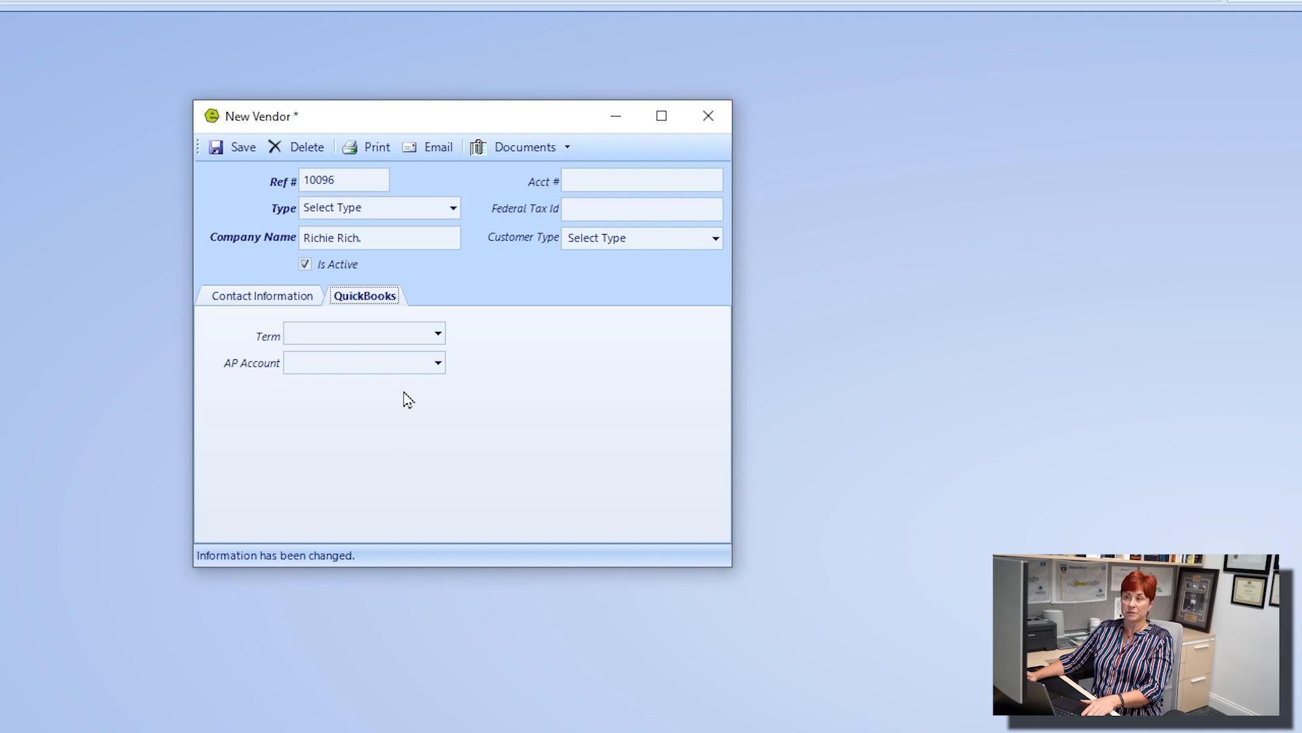
click(709, 116)
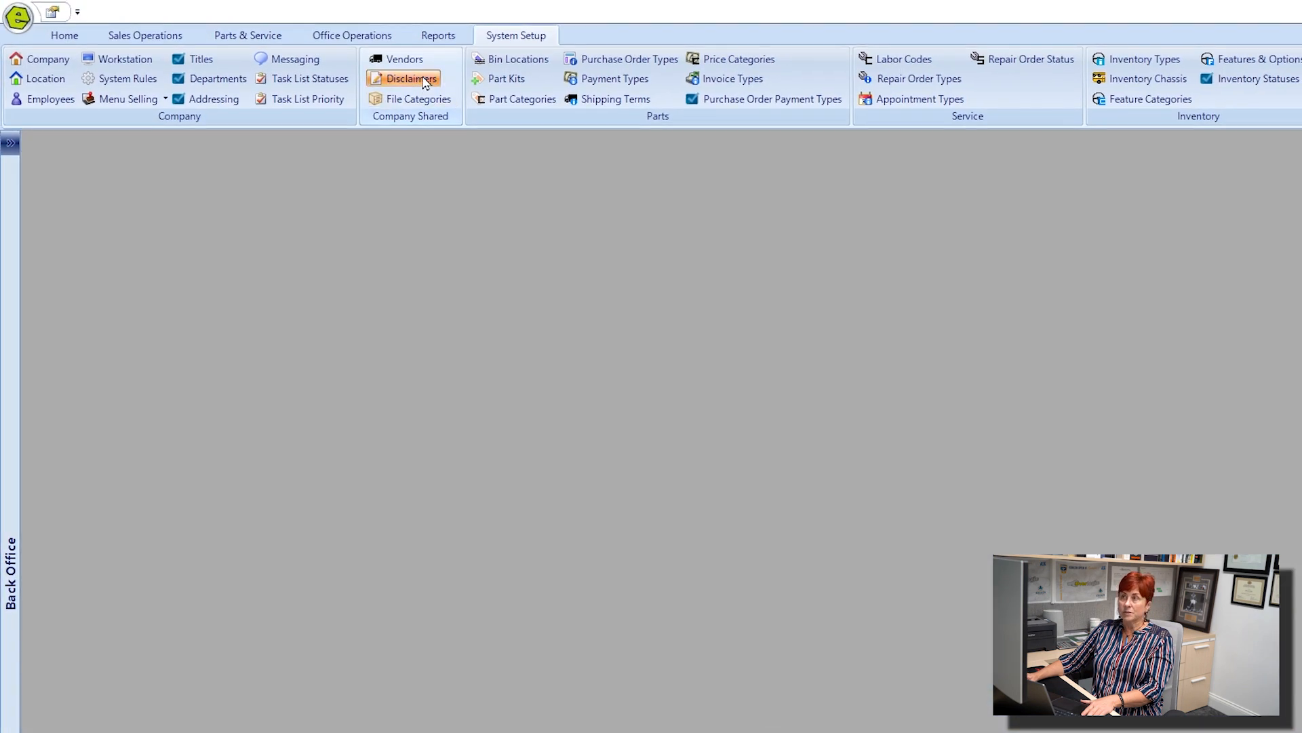
List all disclaimers for the Birmingham location and open a blank new disclaimer form
click(426, 83)
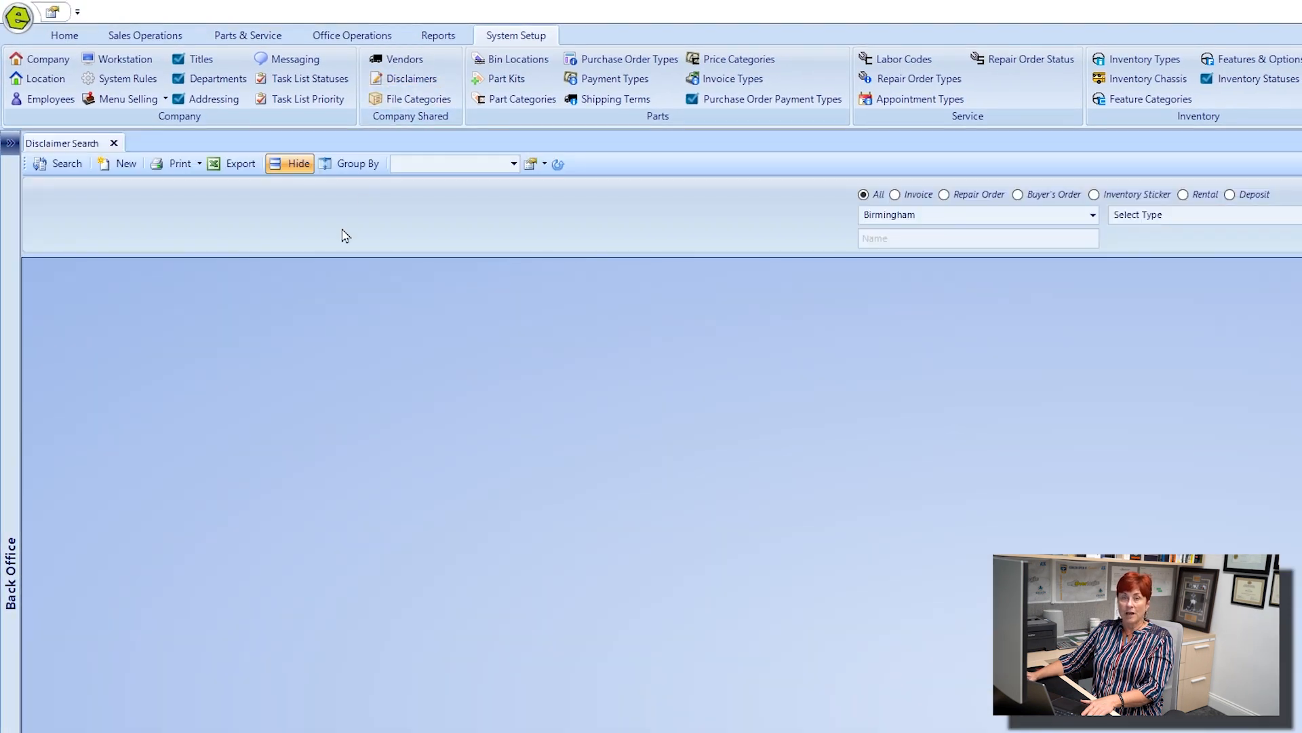
click(65, 165)
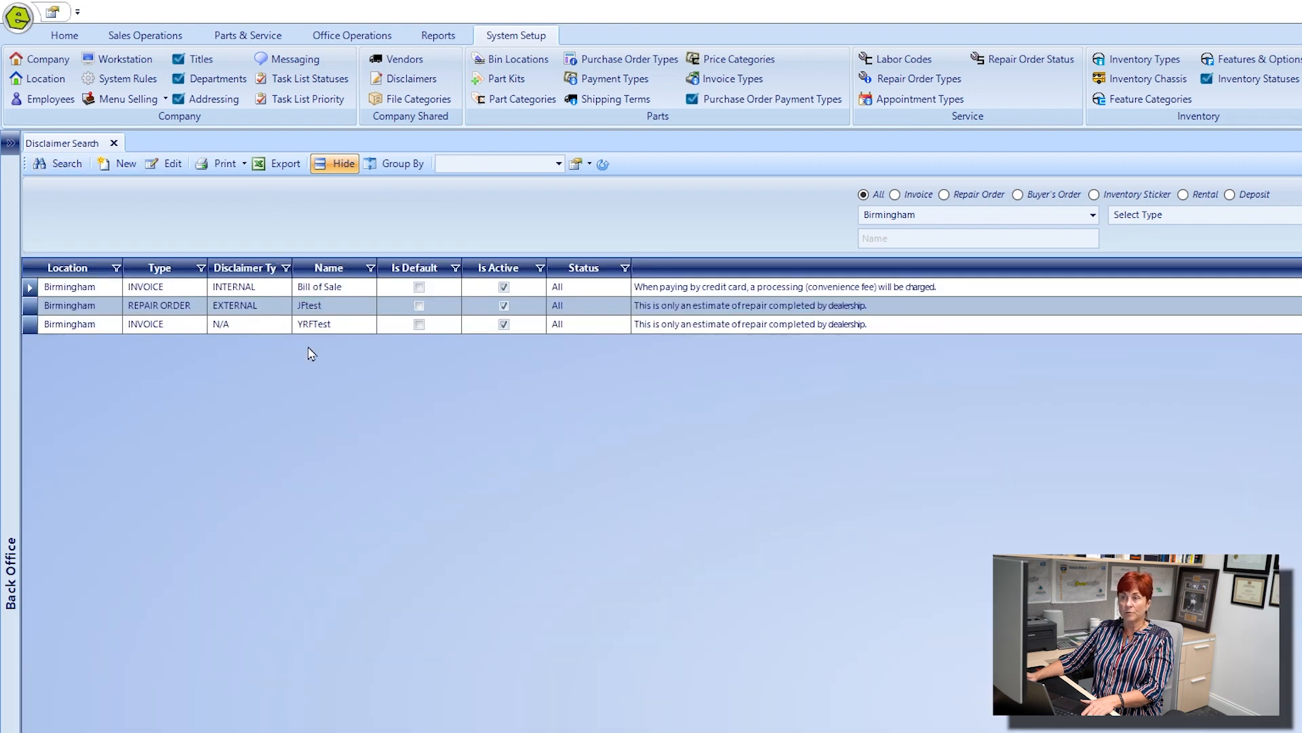
click(113, 169)
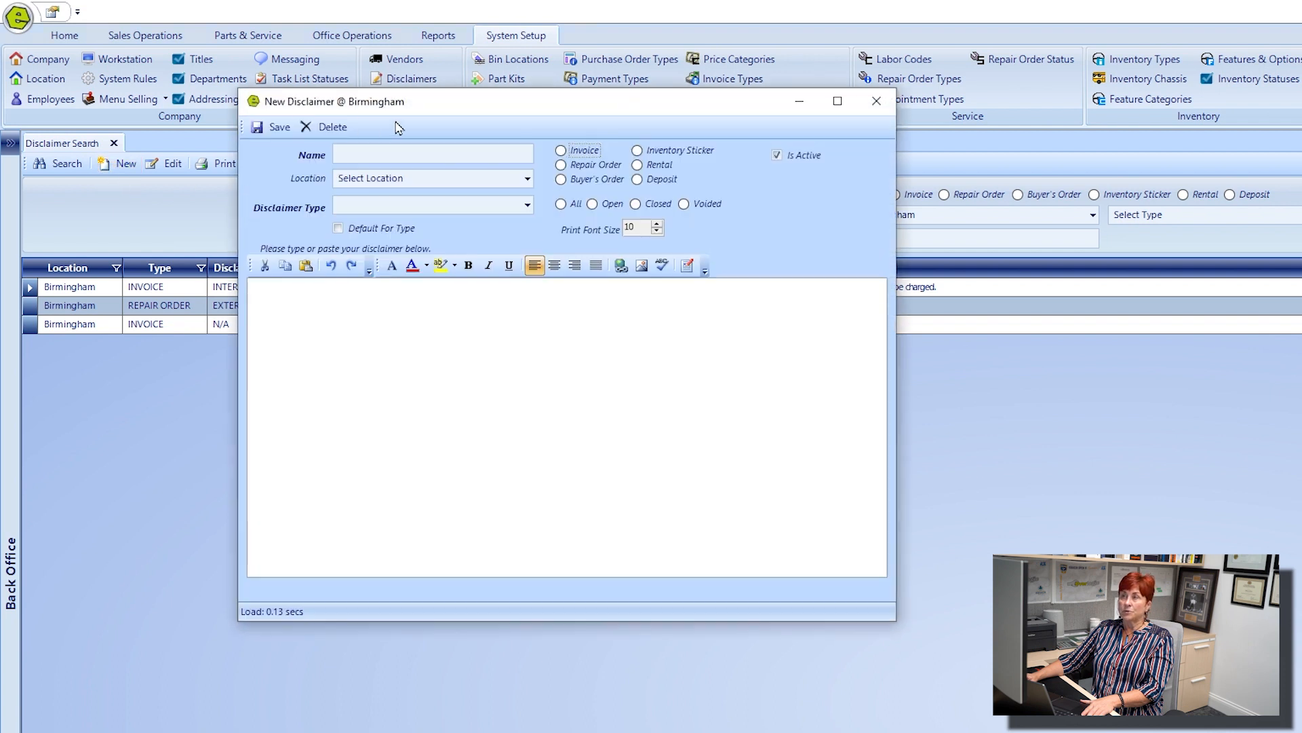
drag(473, 105, 366, 226)
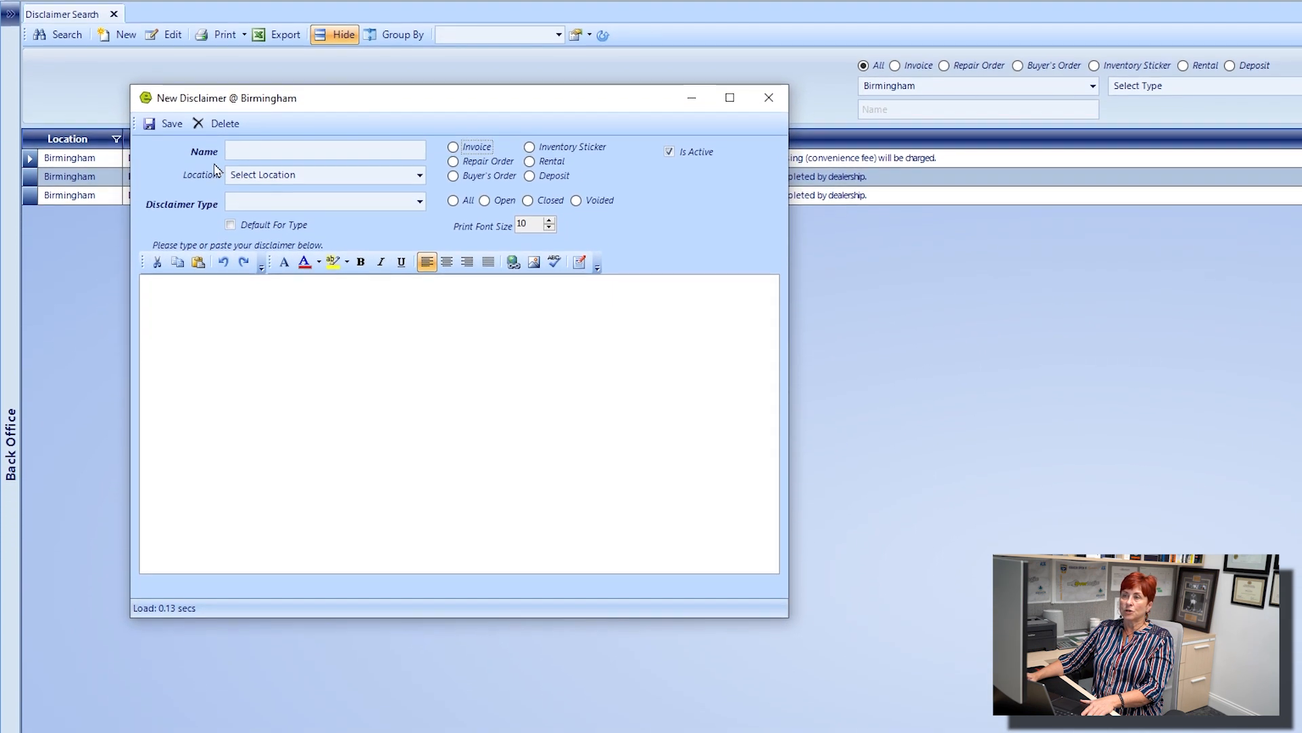
Examine the new disclaimer's type choices, formatting and active setting, and close the form without saving
click(247, 205)
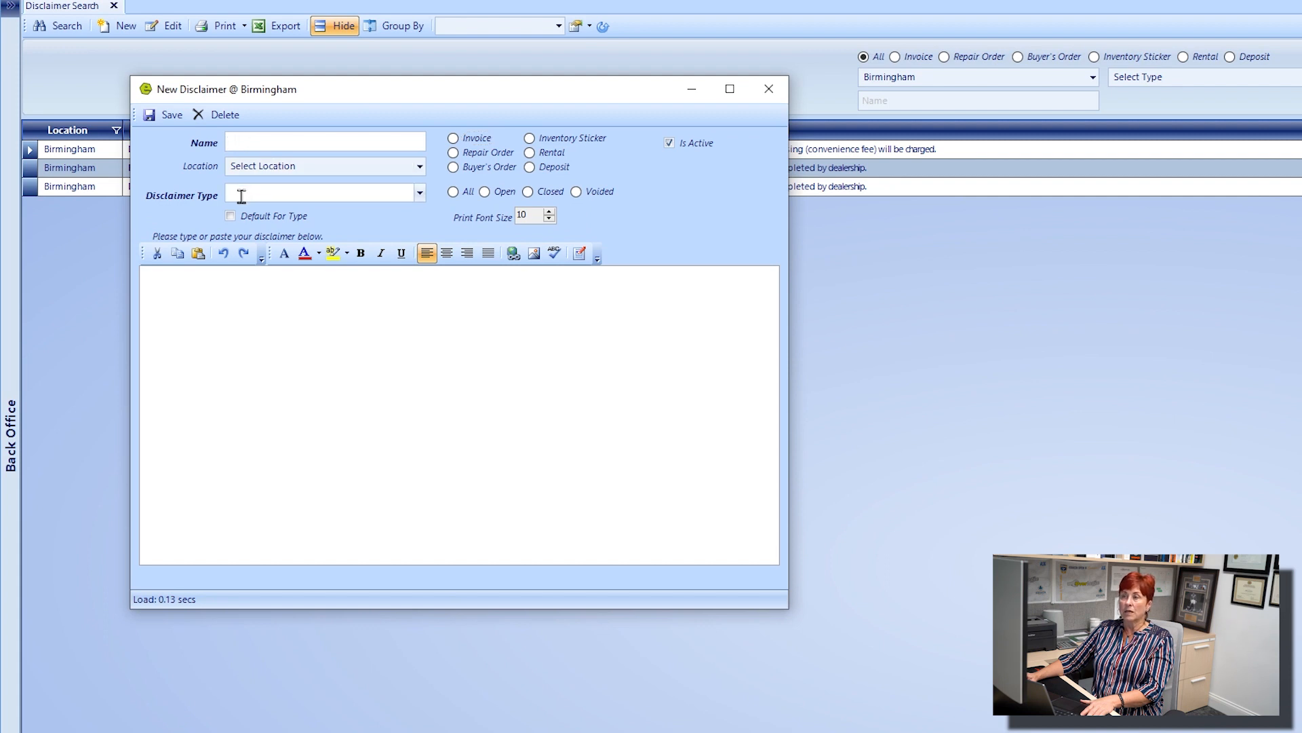
click(421, 194)
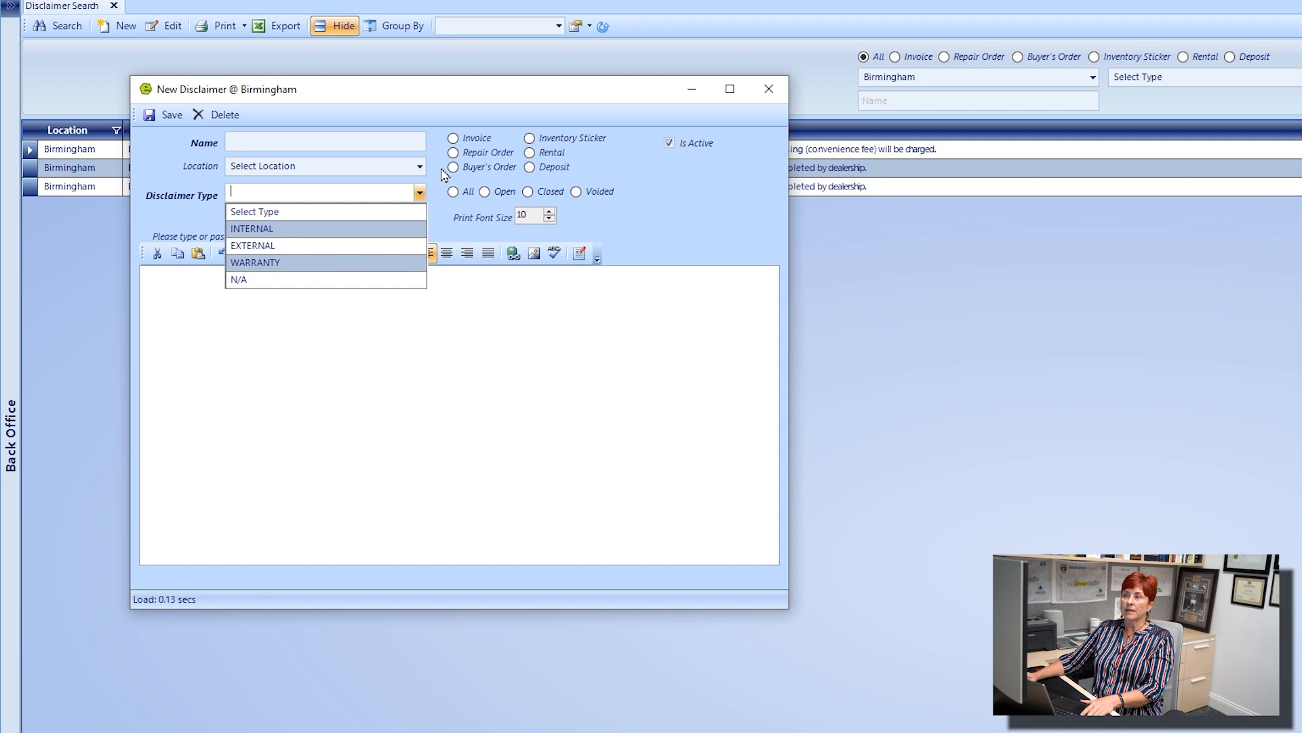
click(207, 175)
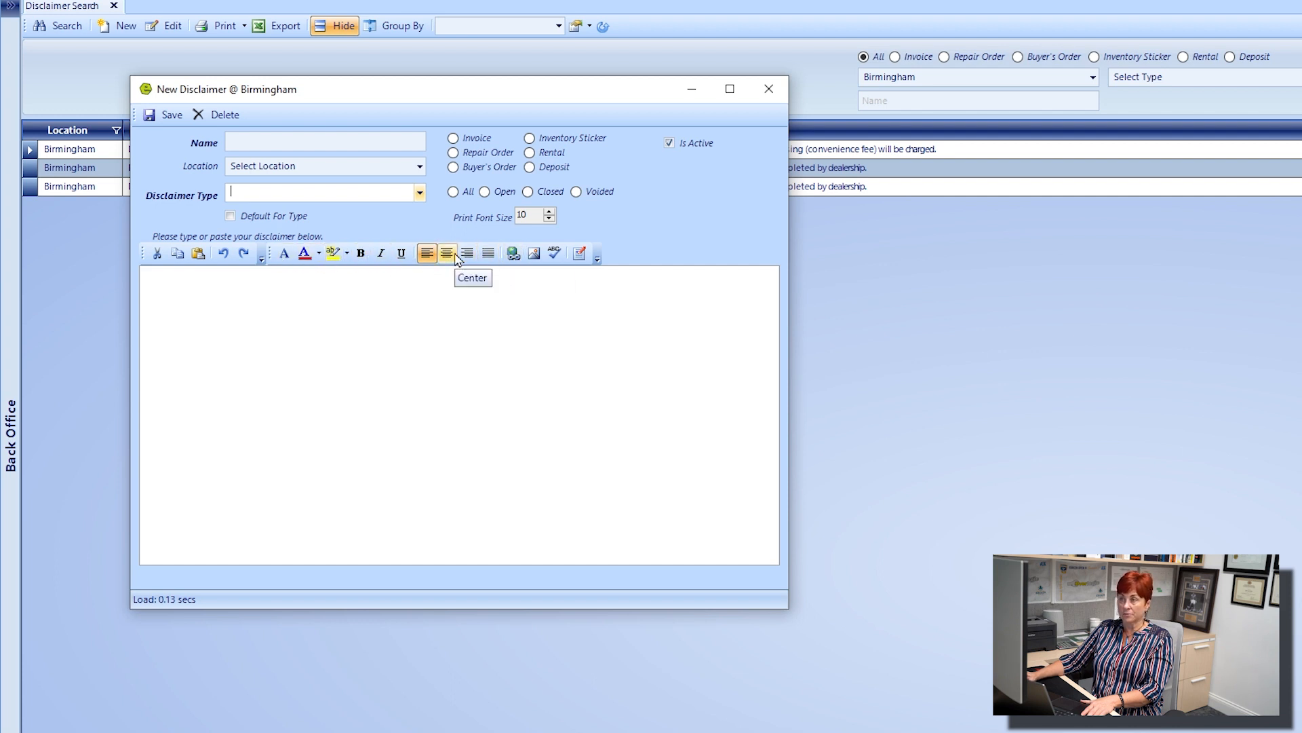
click(718, 159)
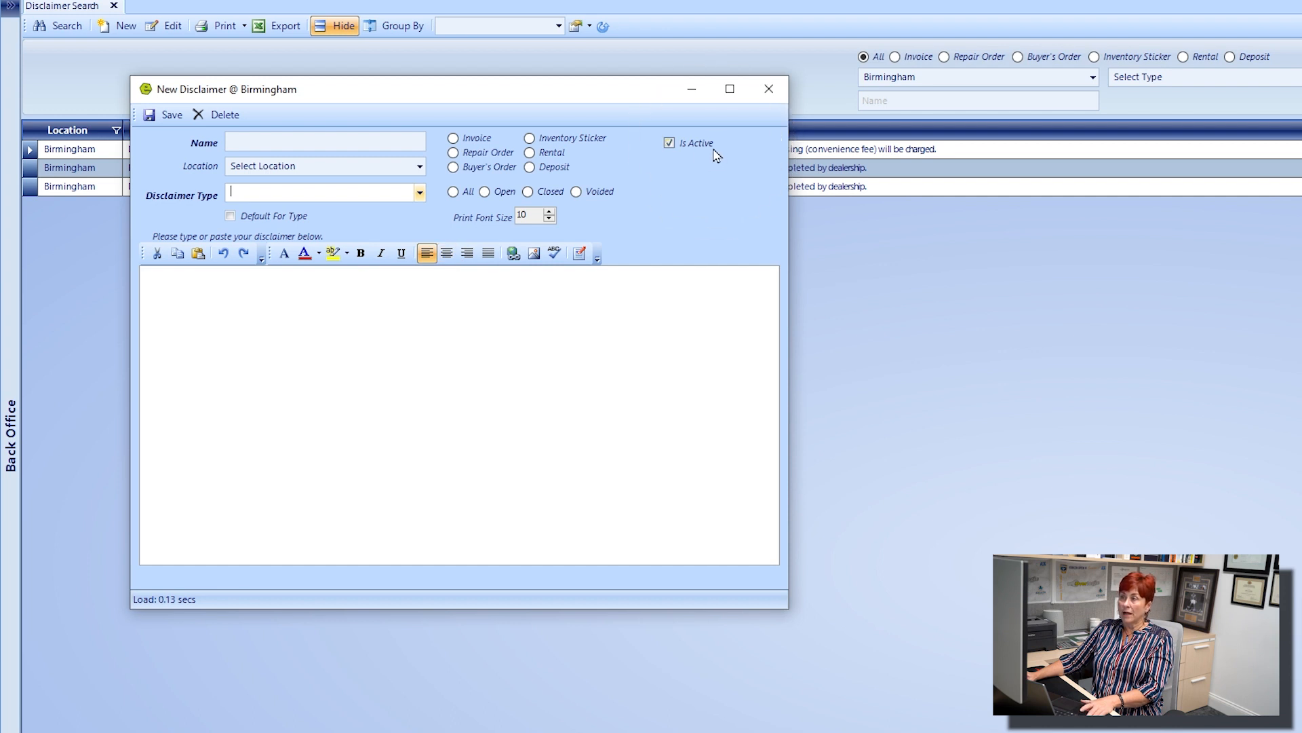
click(698, 159)
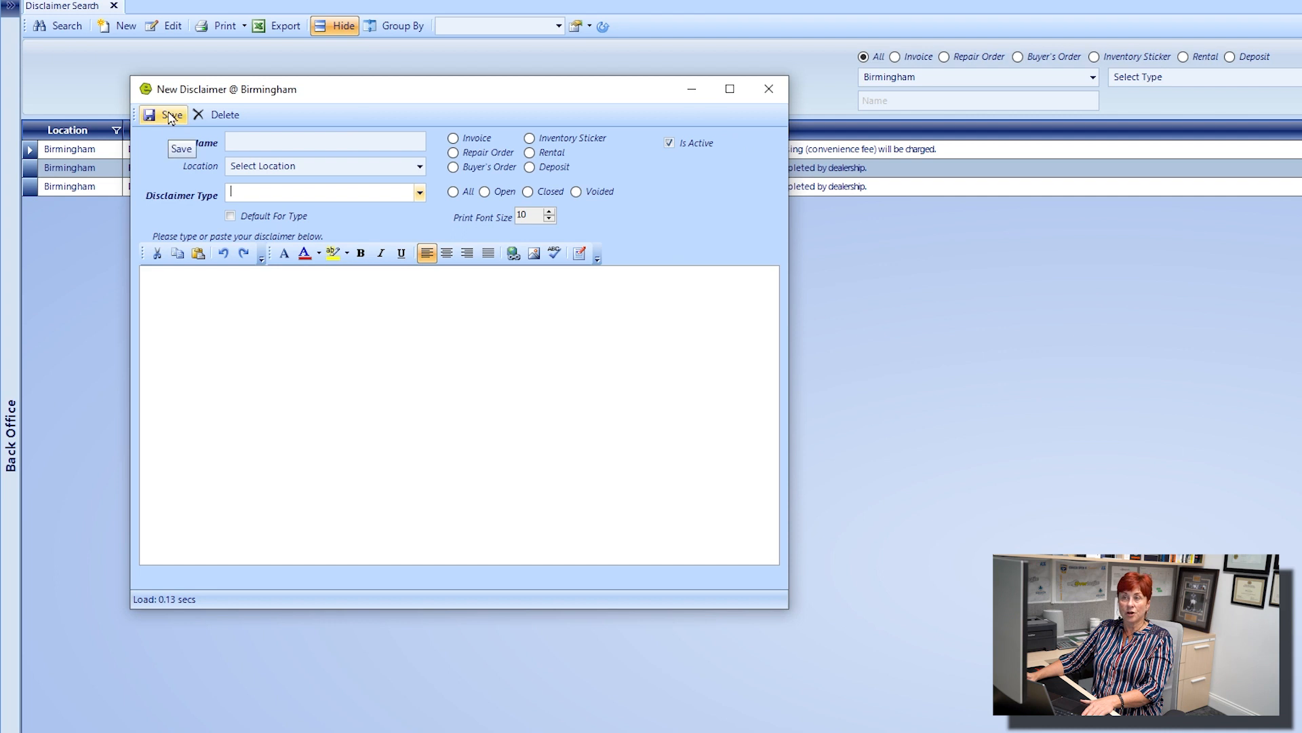
click(169, 115)
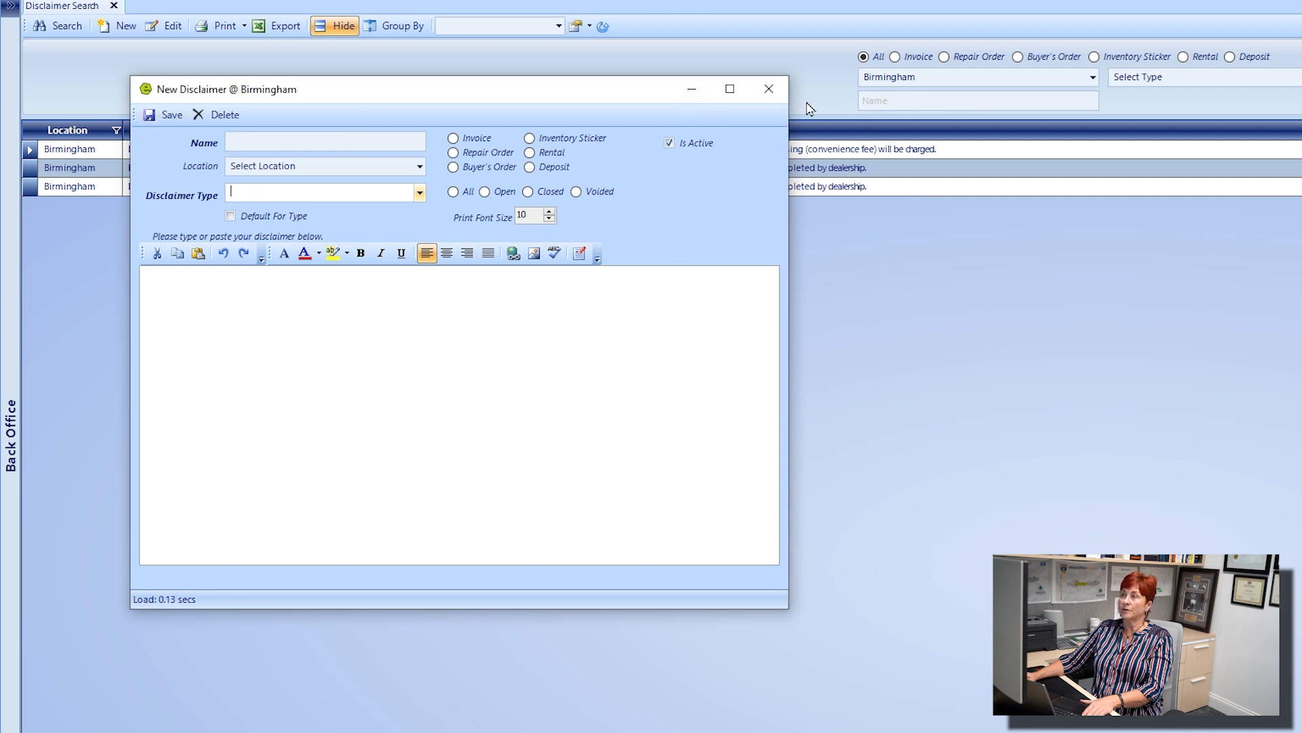
click(768, 89)
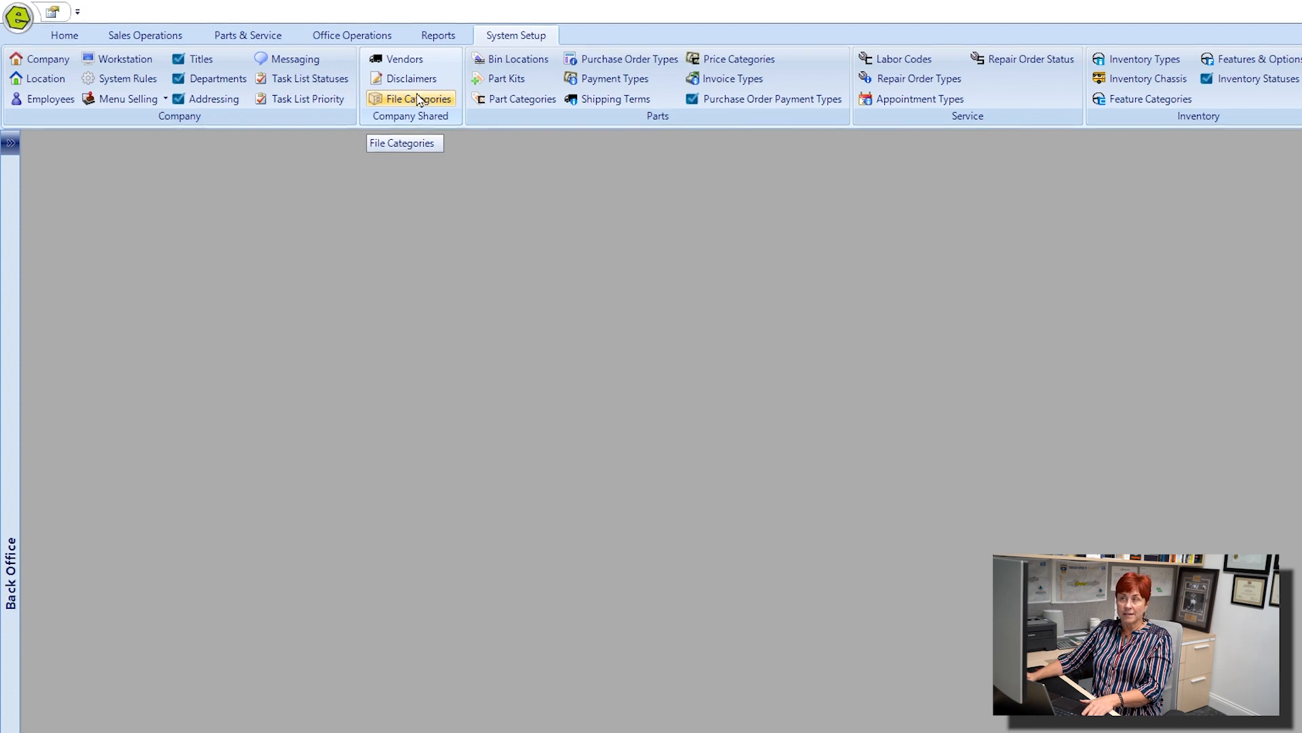
View the company's file categories and open the list of stored document files
click(418, 99)
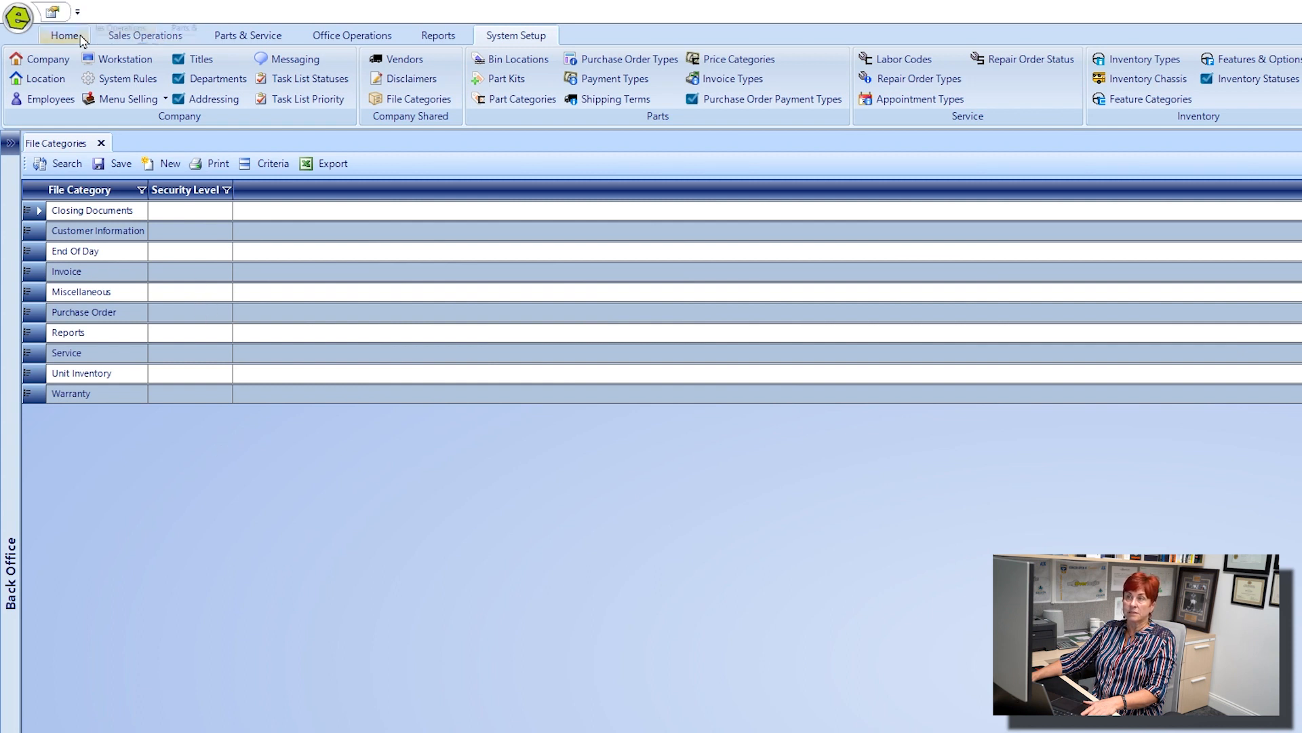
click(64, 36)
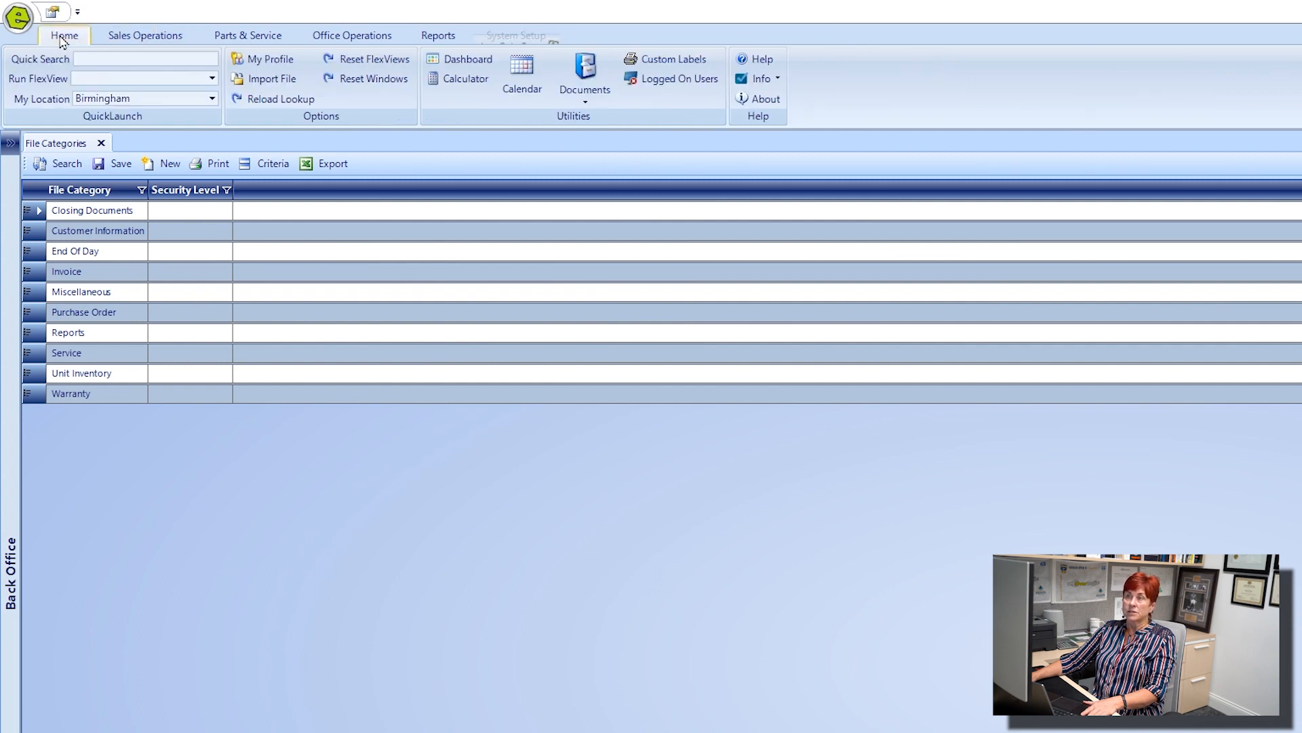
click(588, 94)
click(599, 138)
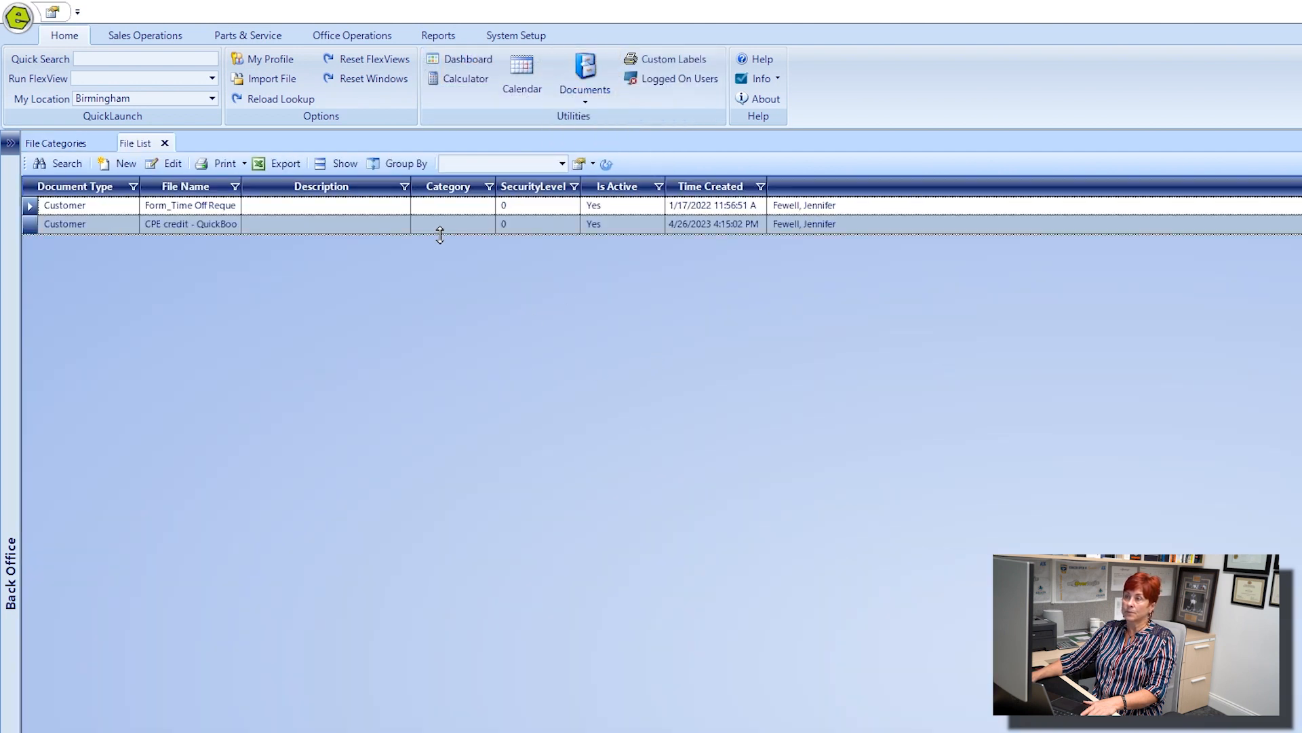
Open the CPE credit - QuickBooks document, review its available categories, and close it and the file list without changes
click(443, 225)
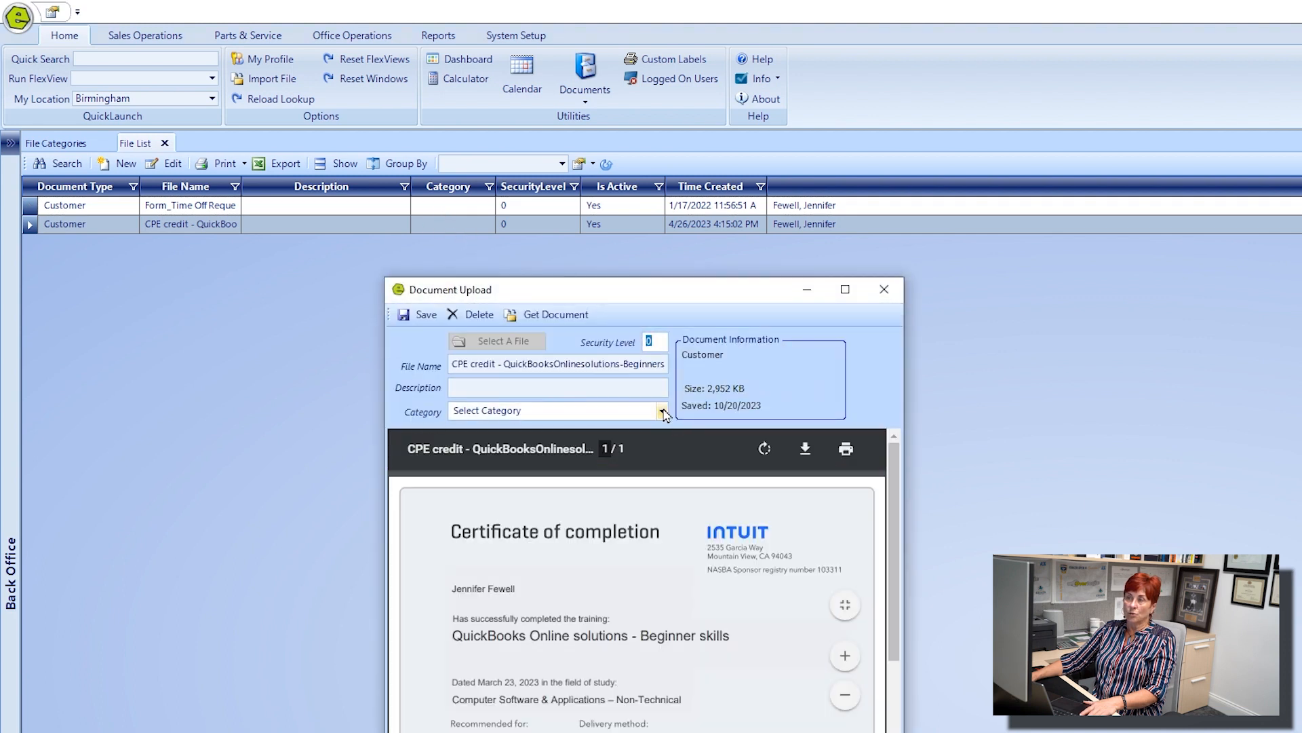
click(633, 409)
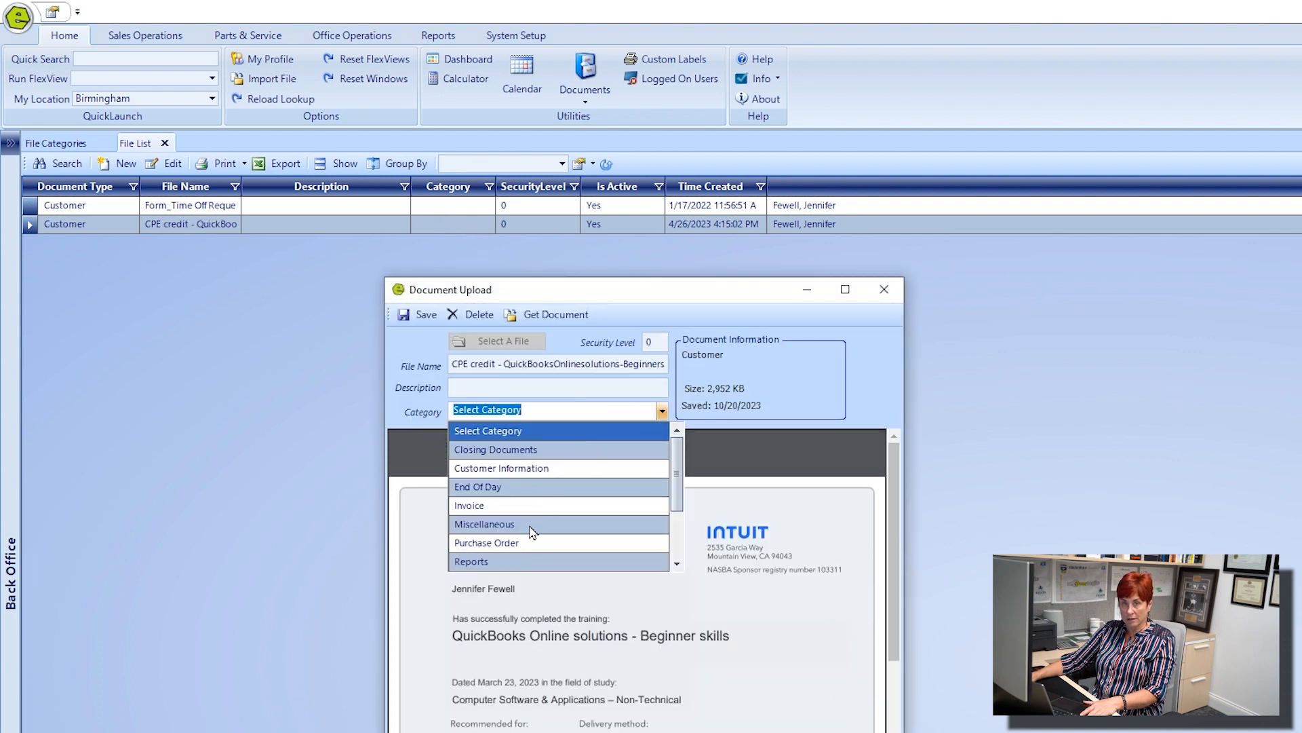
scroll(529, 532, down, 1)
scroll(533, 536, up, 1)
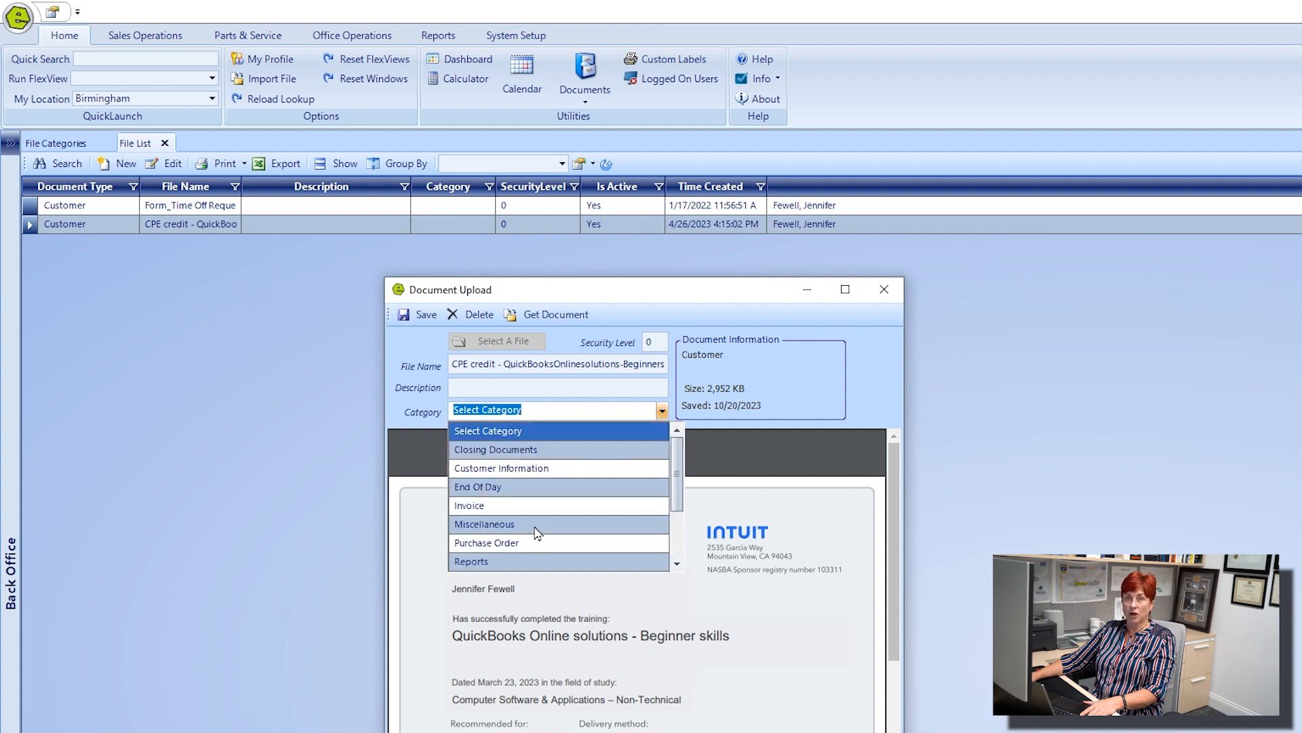
click(884, 290)
click(884, 290)
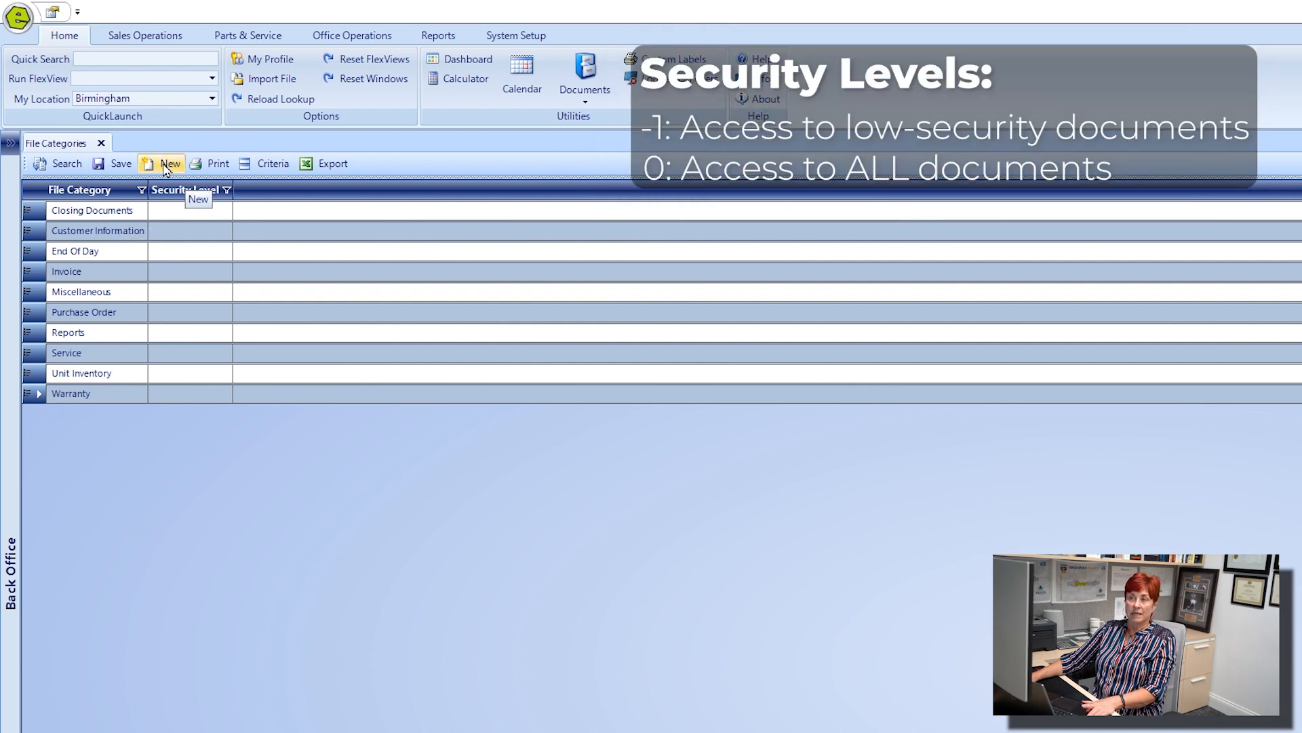
Inspect the category and security level fields of a new file category, discard the entry, and return to the system setup commands
click(166, 166)
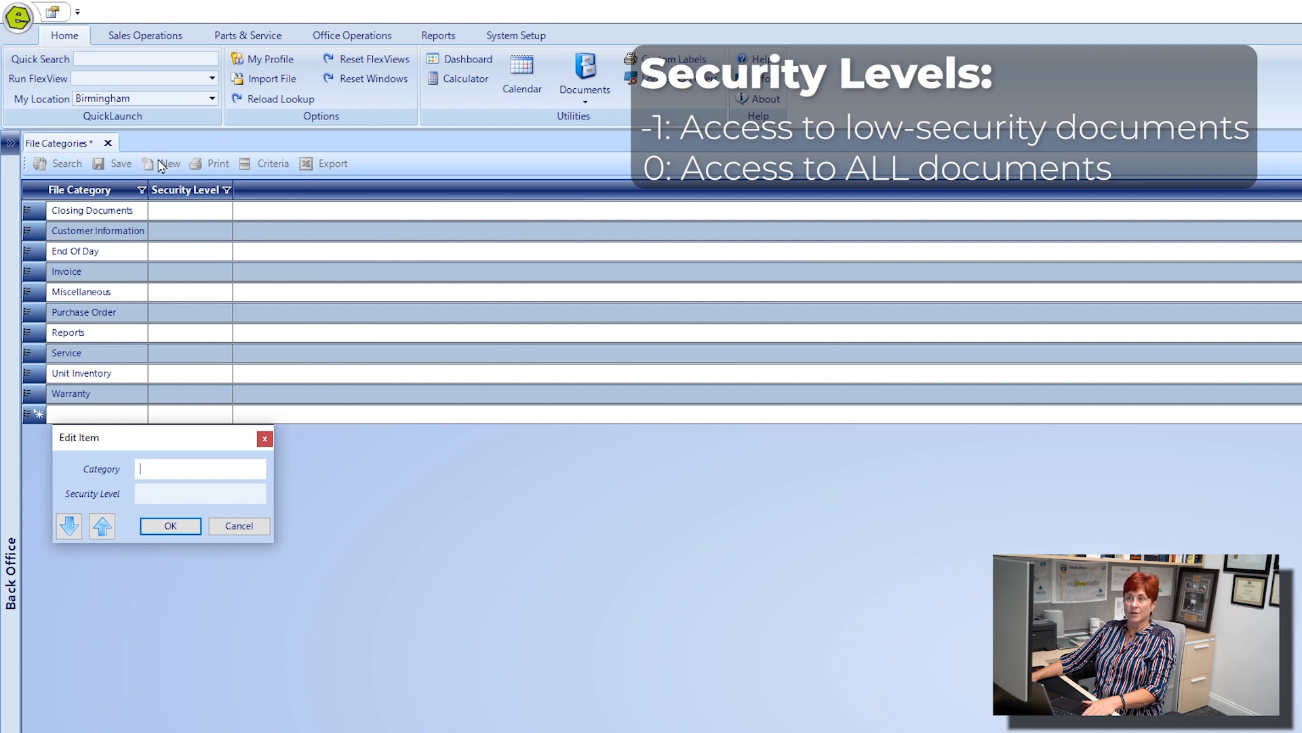
click(264, 440)
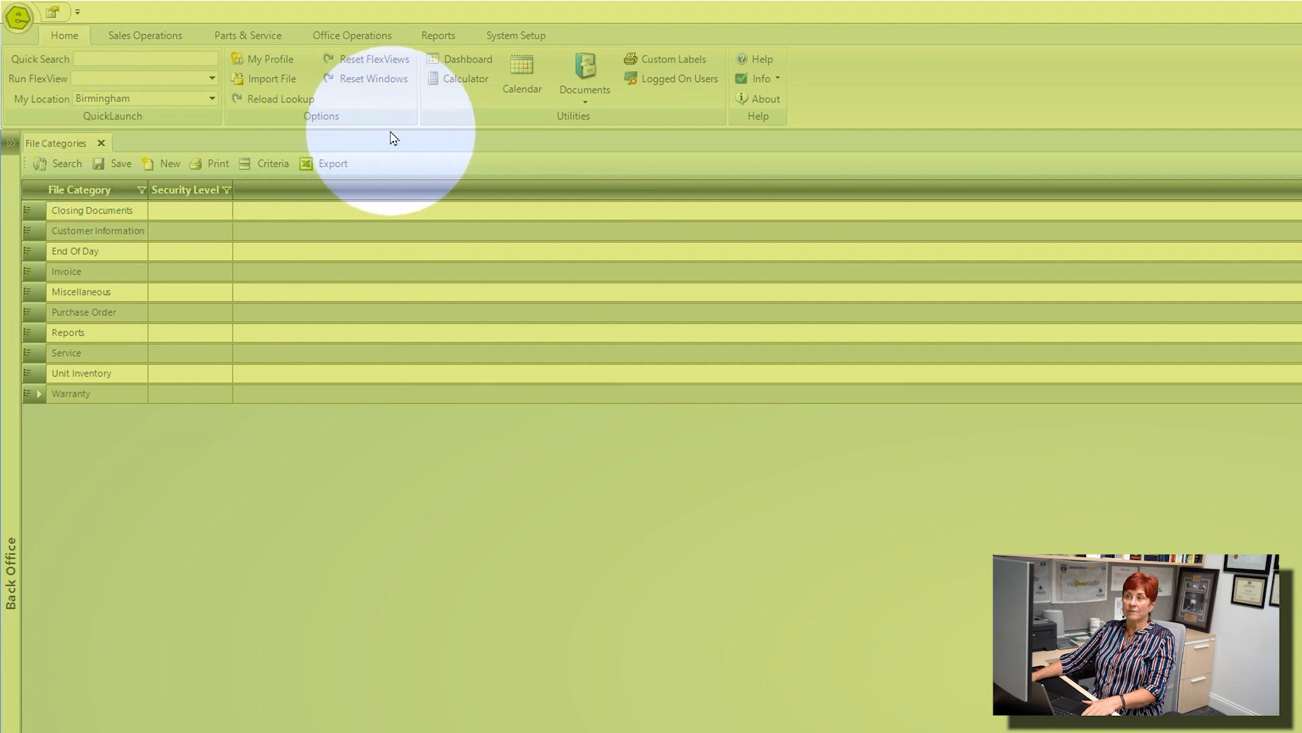
click(532, 35)
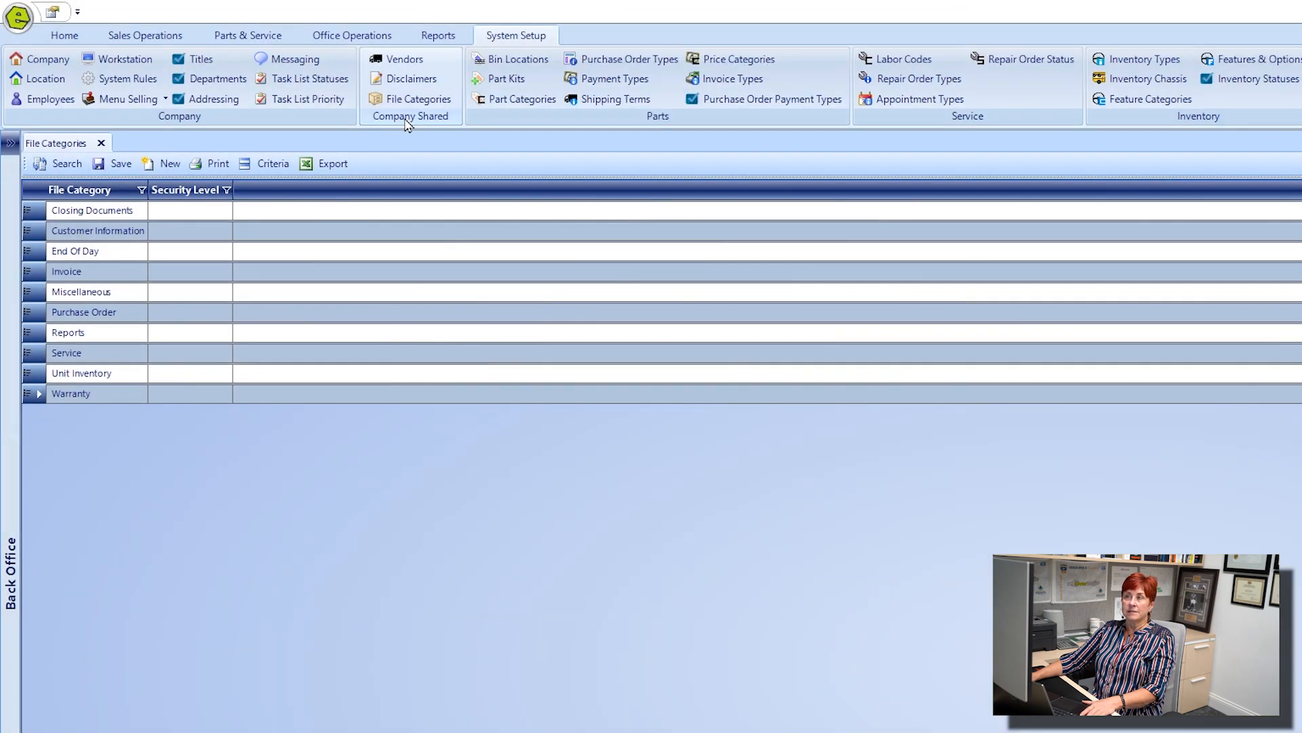